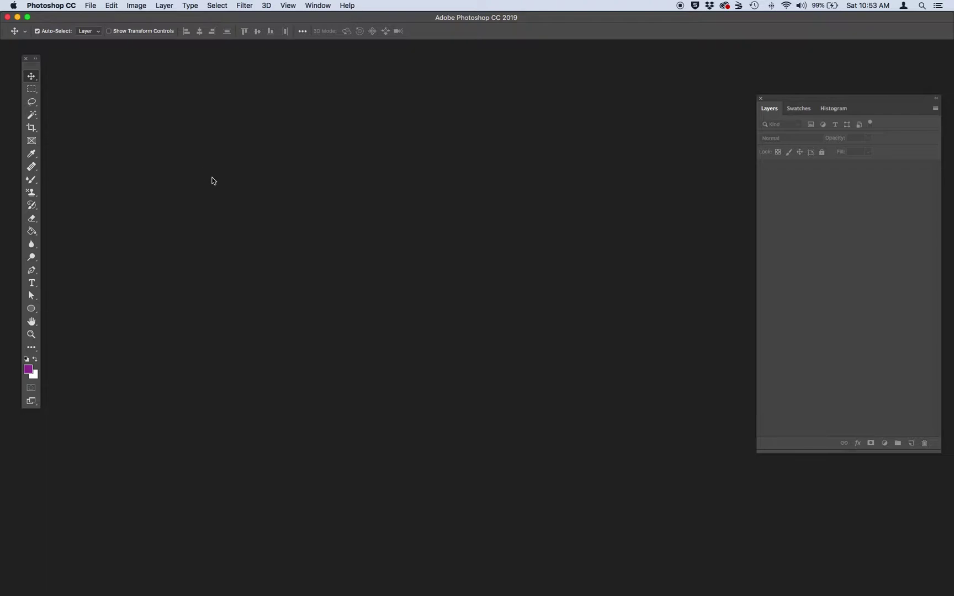
Create an 800 by 800 pixel document at 72 pixels/inch in RGB Color with a white background.
left_click(90, 6)
left_click(100, 17)
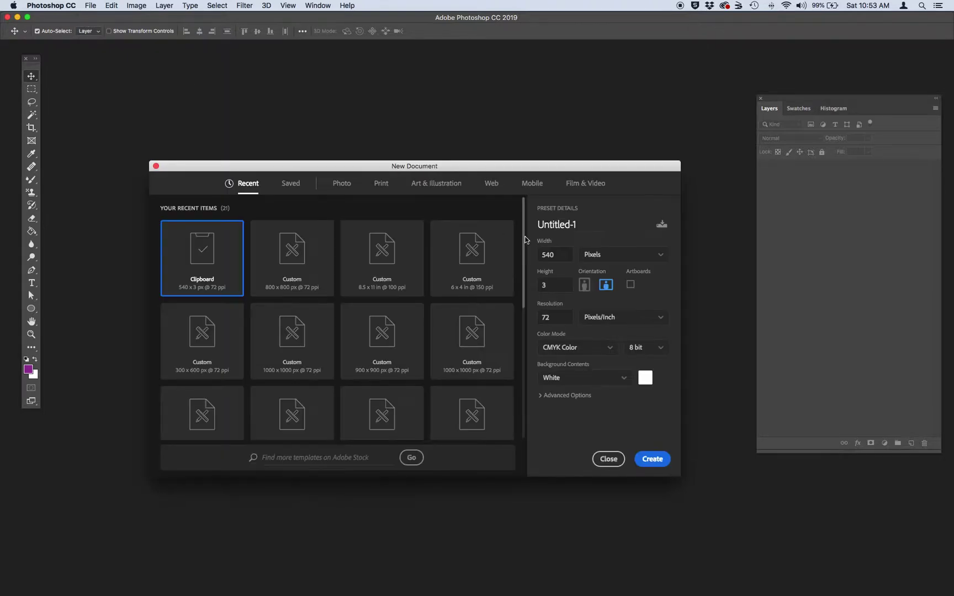
type("800")
left_click(557, 285)
type("800")
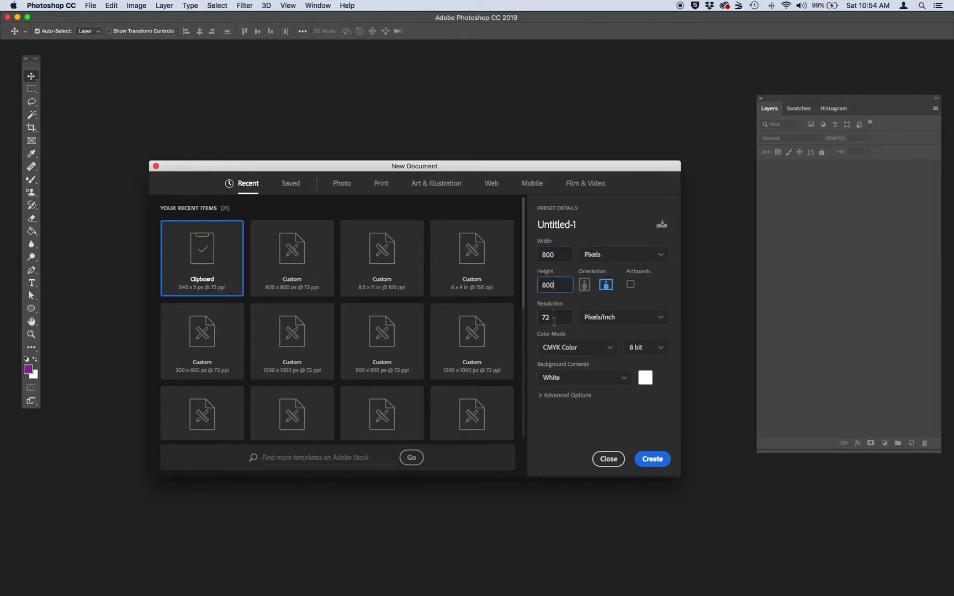
double_click(553, 318)
left_click(594, 349)
left_click(570, 398)
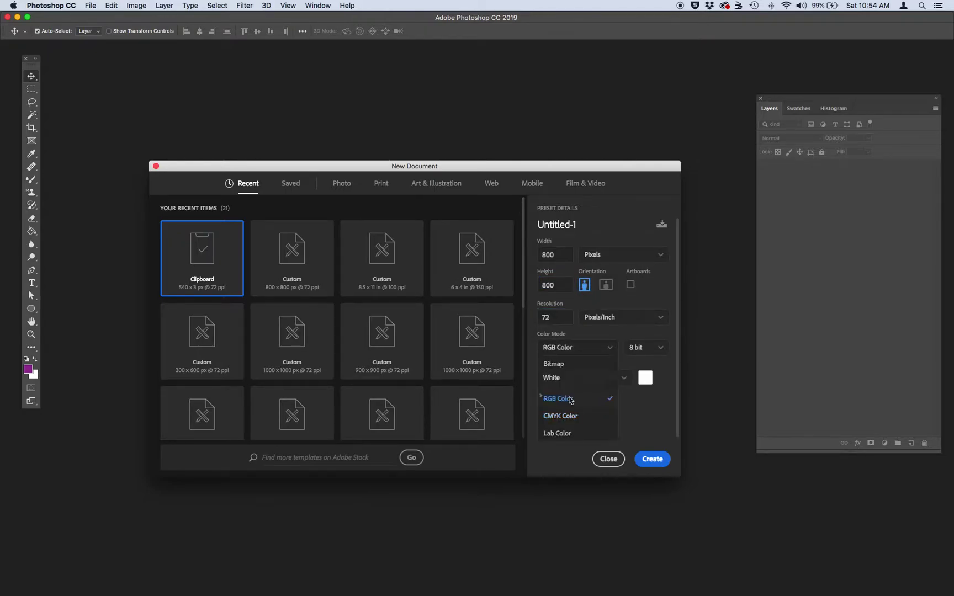
left_click(652, 462)
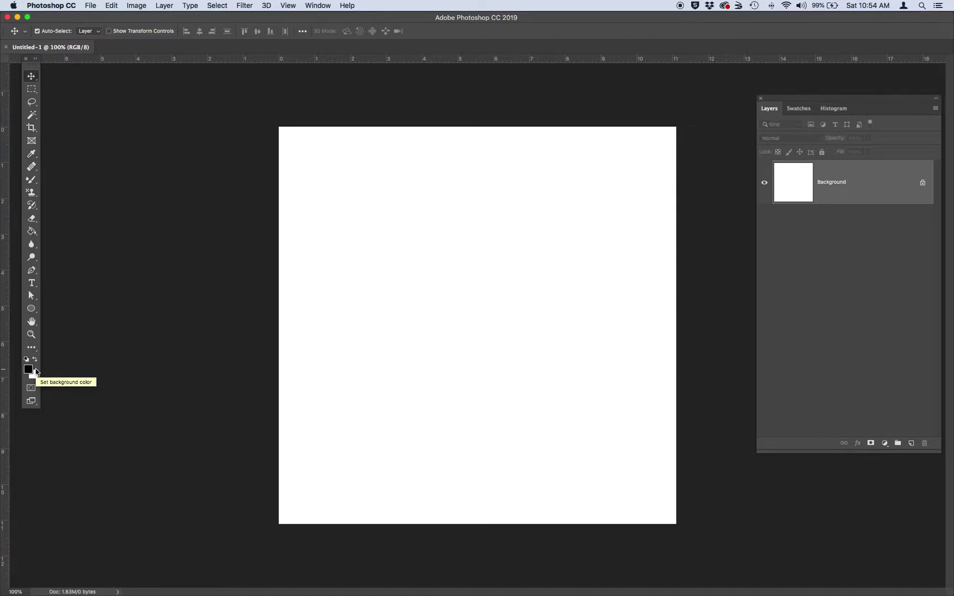
Add the text "NEON GLOW" in black Arial Bold, starting near the canvas's upper left.
left_click(32, 284)
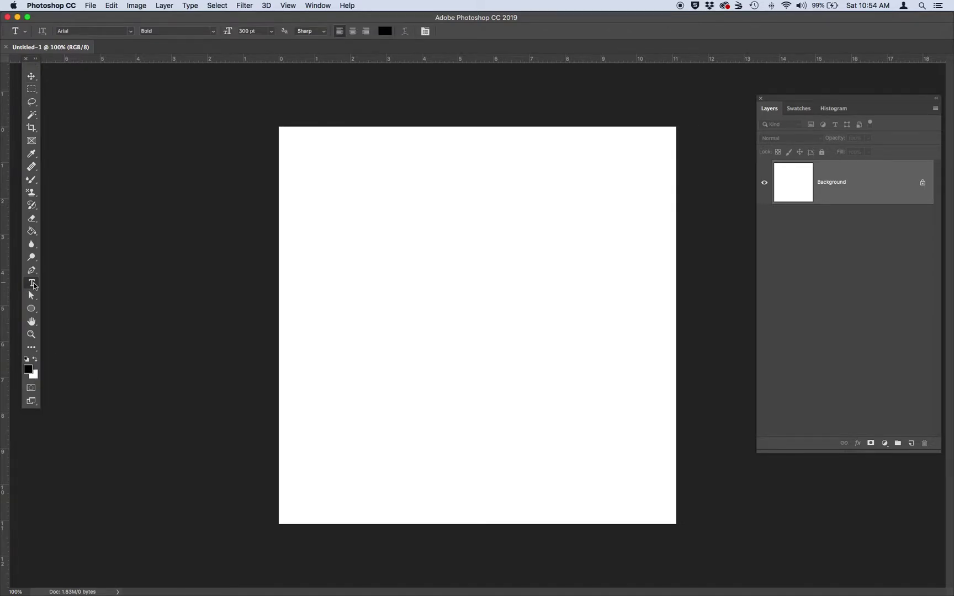
left_click(326, 269)
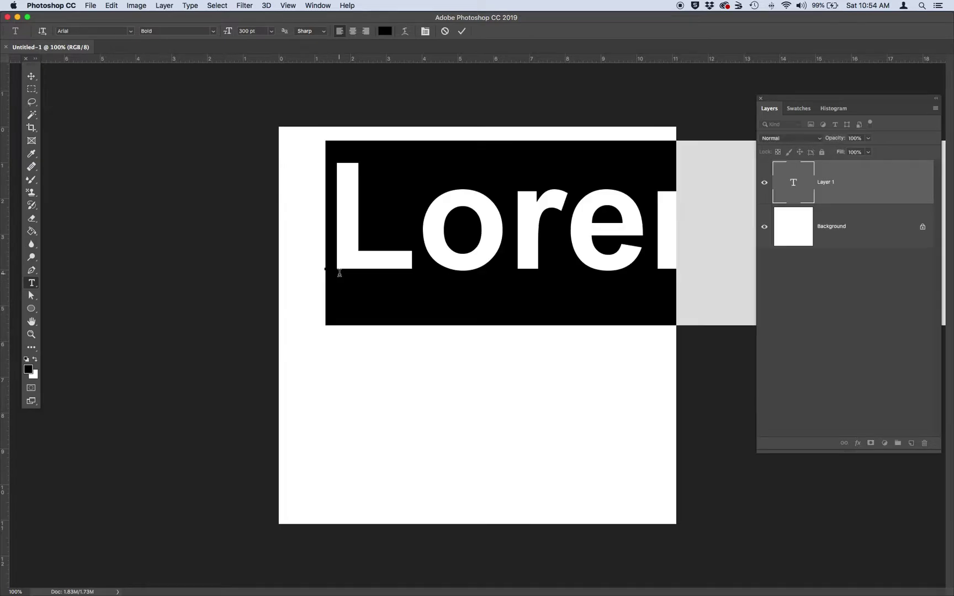
type("NEW")
key("BackSpace")
type("ON")
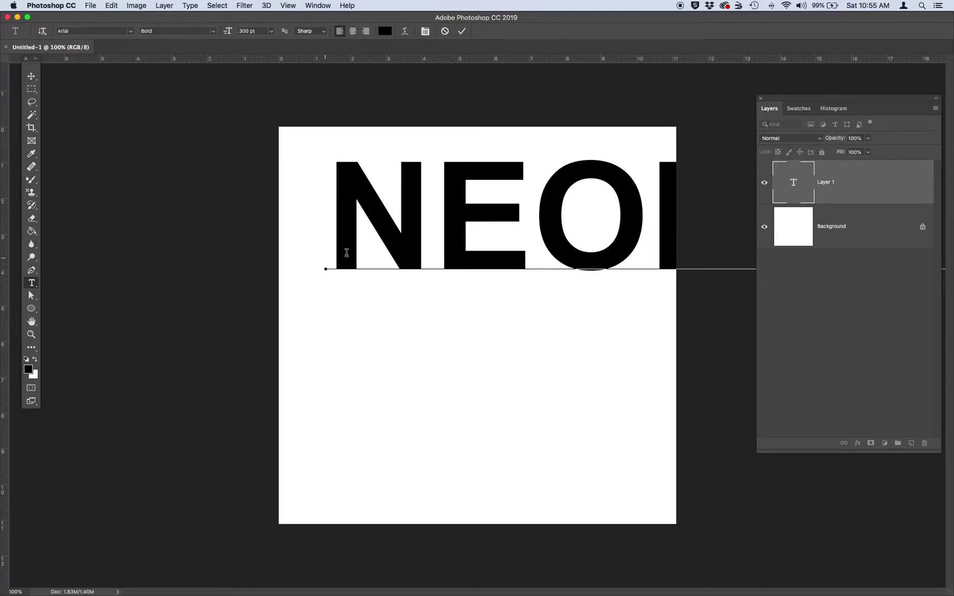
Set the font size of the whole NEON GLOW text to 72 pt.
left_click(271, 32)
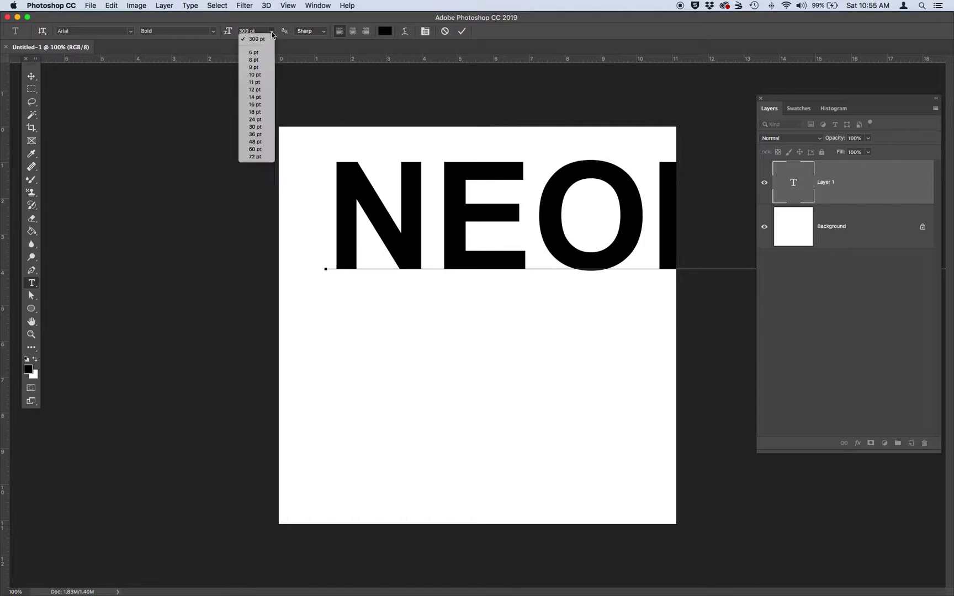
left_click(265, 162)
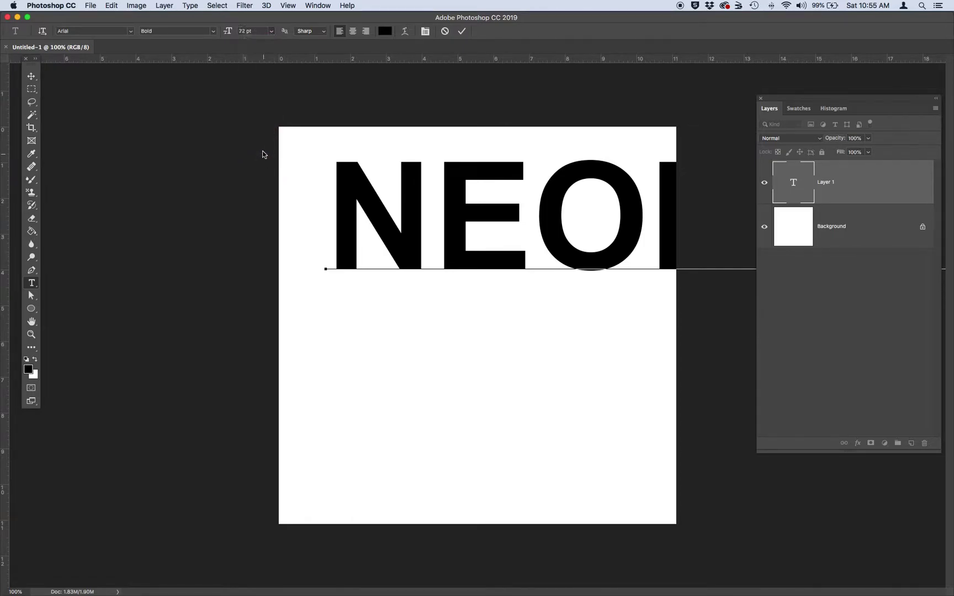
left_click_drag(329, 208, 579, 206)
key("super+a")
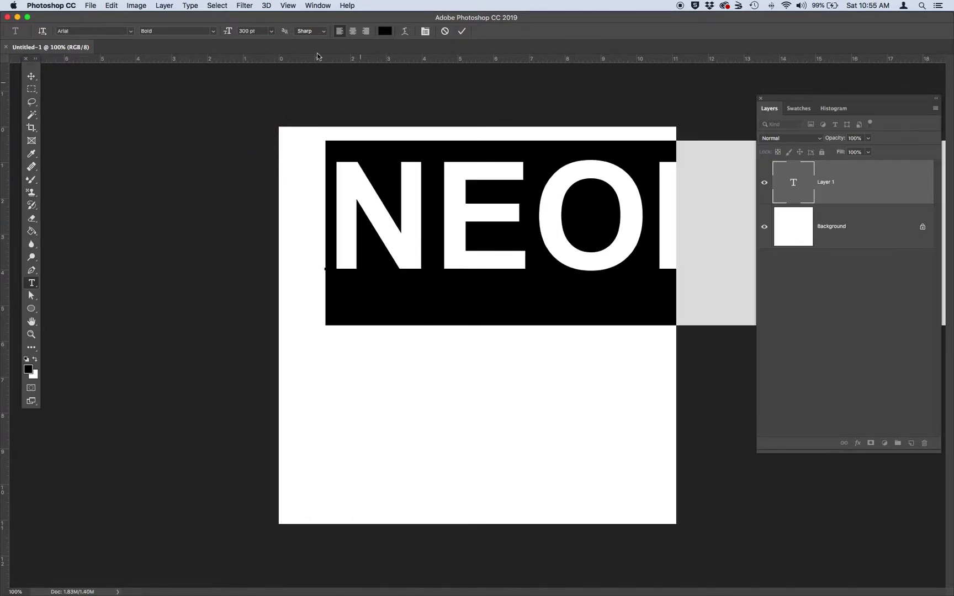
left_click(270, 32)
left_click(261, 158)
left_click(442, 255)
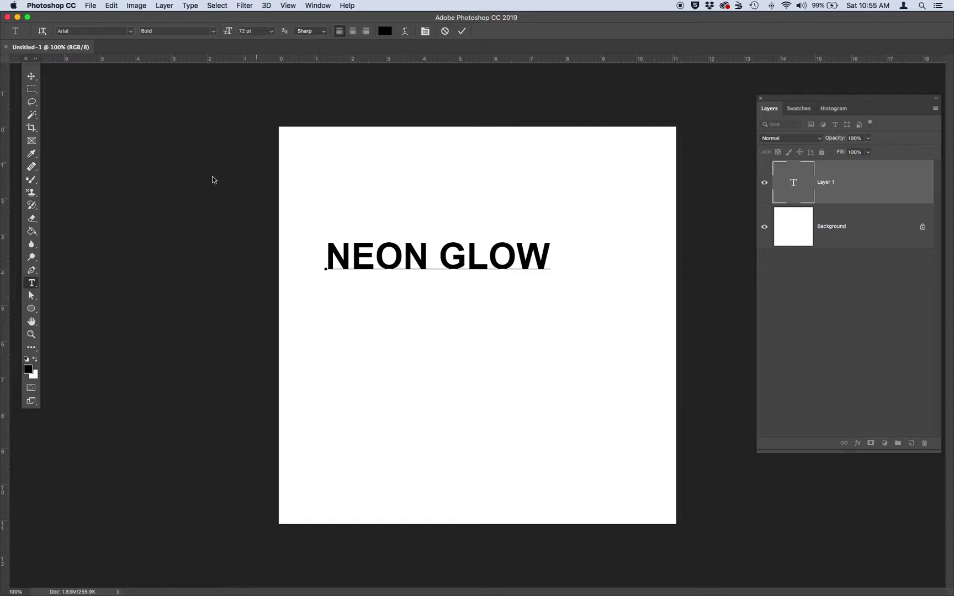
Move the NEON GLOW text slightly up and to the right, and set its font size to 150 pt.
left_click(32, 77)
left_click_drag(410, 268, 436, 255)
left_click(31, 283)
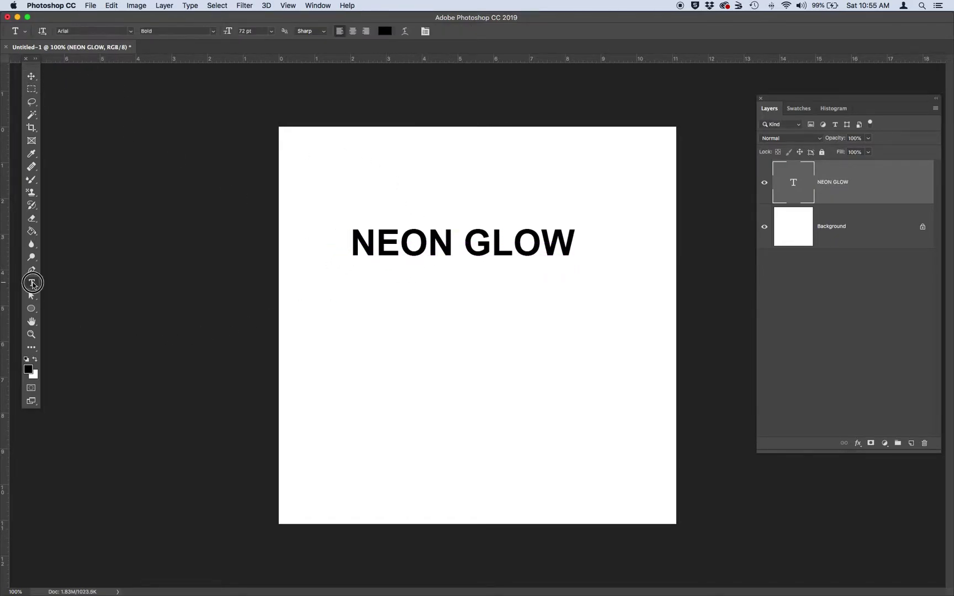
left_click_drag(574, 243, 343, 240)
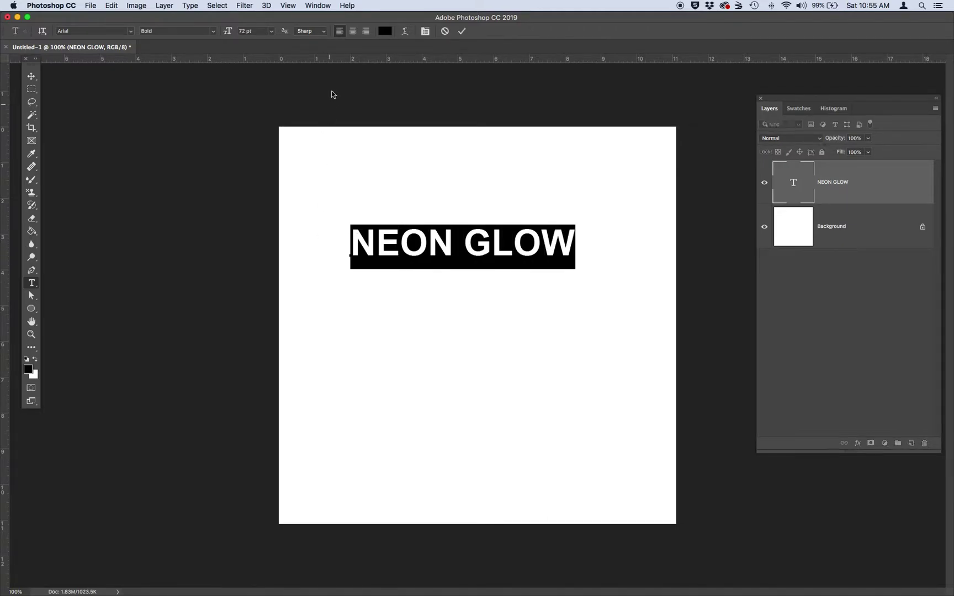
double_click(247, 31)
type("150")
key("Return")
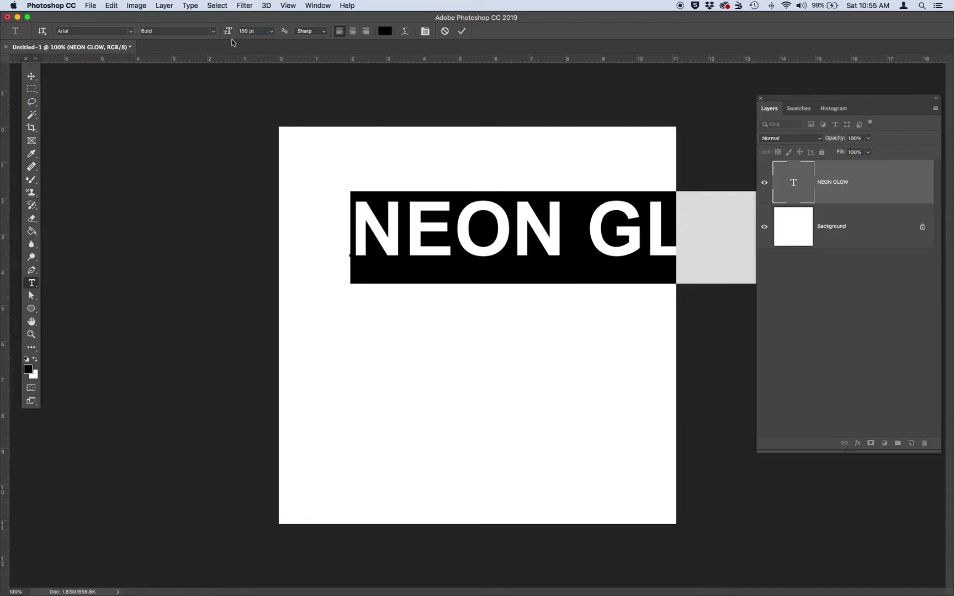
Reposition the NEON GLOW text and scale it proportionally to about 79% so it fits within the canvas width.
left_click(31, 75)
left_click_drag(403, 236, 370, 285)
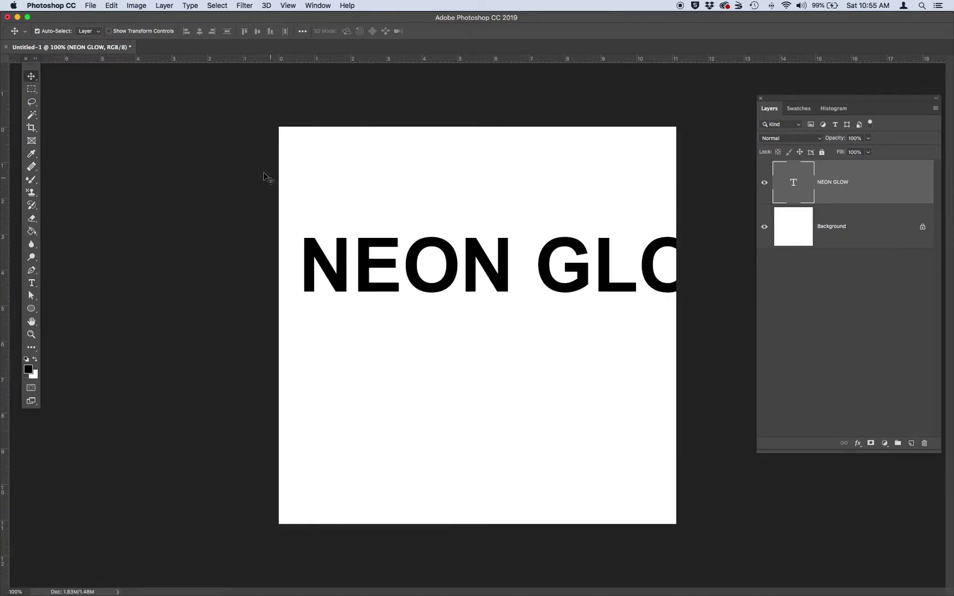
left_click(111, 5)
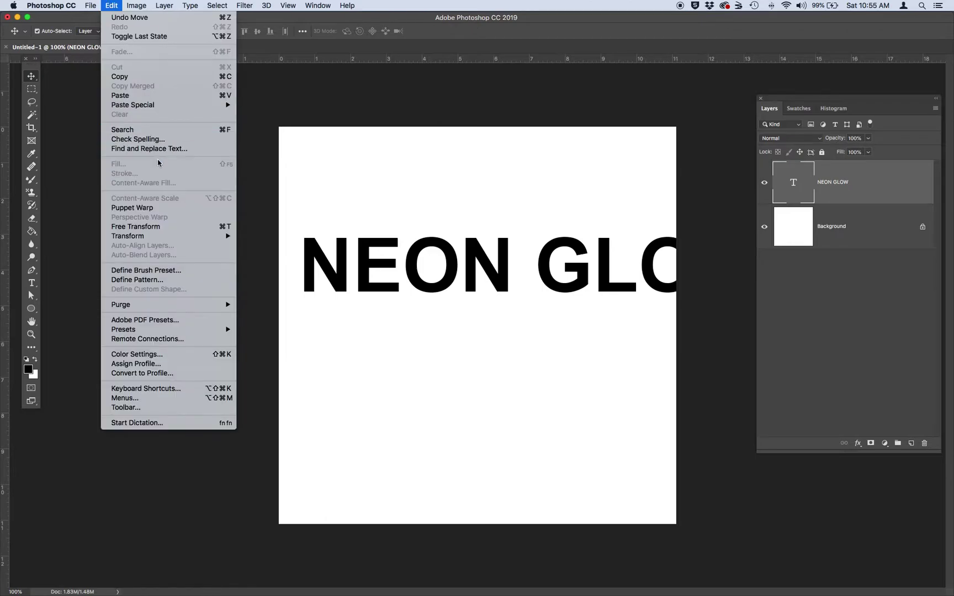
mouse_move(170, 237)
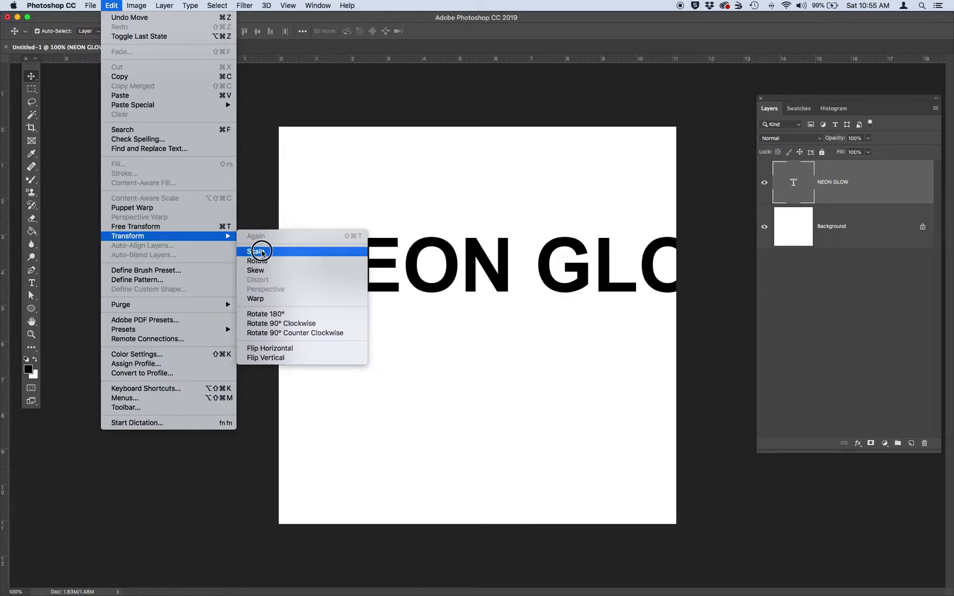
left_click(258, 252)
left_click_drag(300, 318, 396, 293)
left_click_drag(482, 273, 403, 278)
left_click_drag(521, 273, 520, 284)
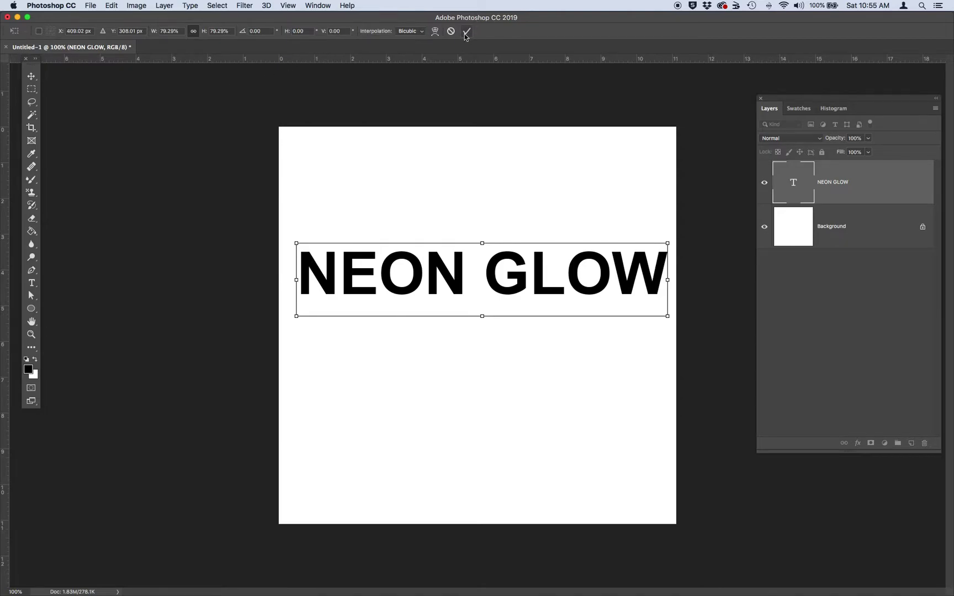
left_click(467, 33)
Set the font size of the whole NEON GLOW text to 120 pt and finish editing it.
left_click(31, 284)
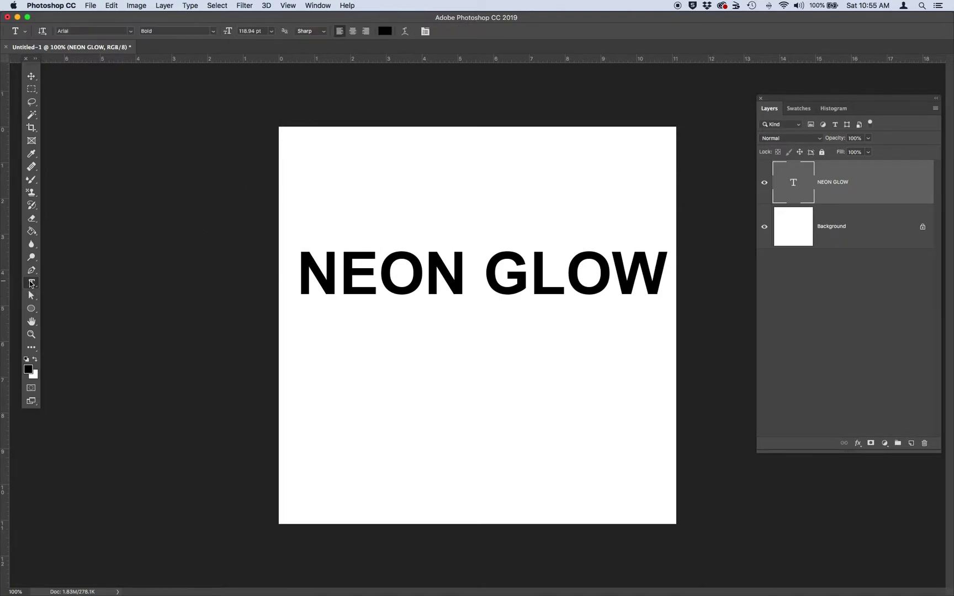
left_click_drag(308, 272, 649, 276)
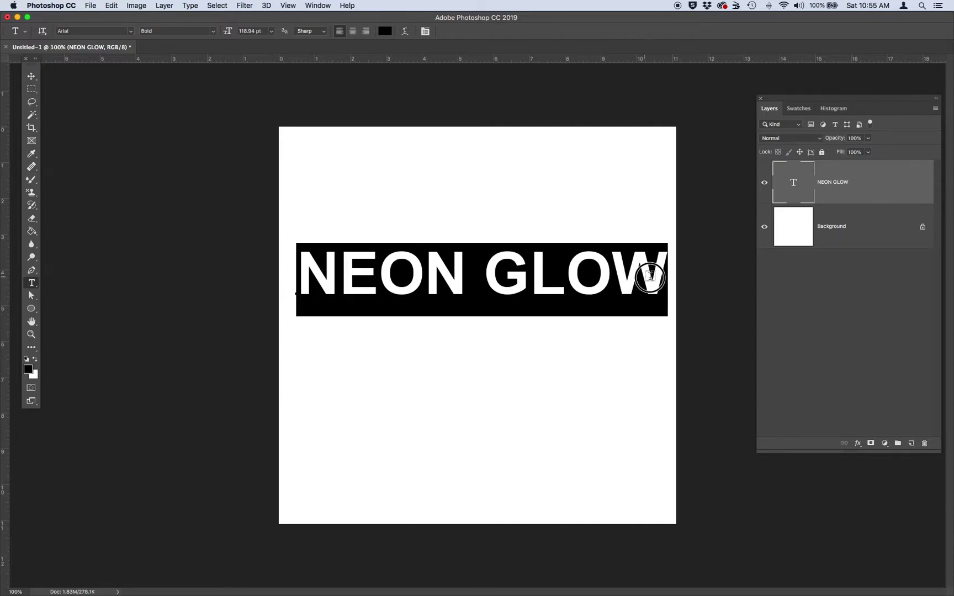
left_click(251, 31)
type("12")
type("0")
key("Return")
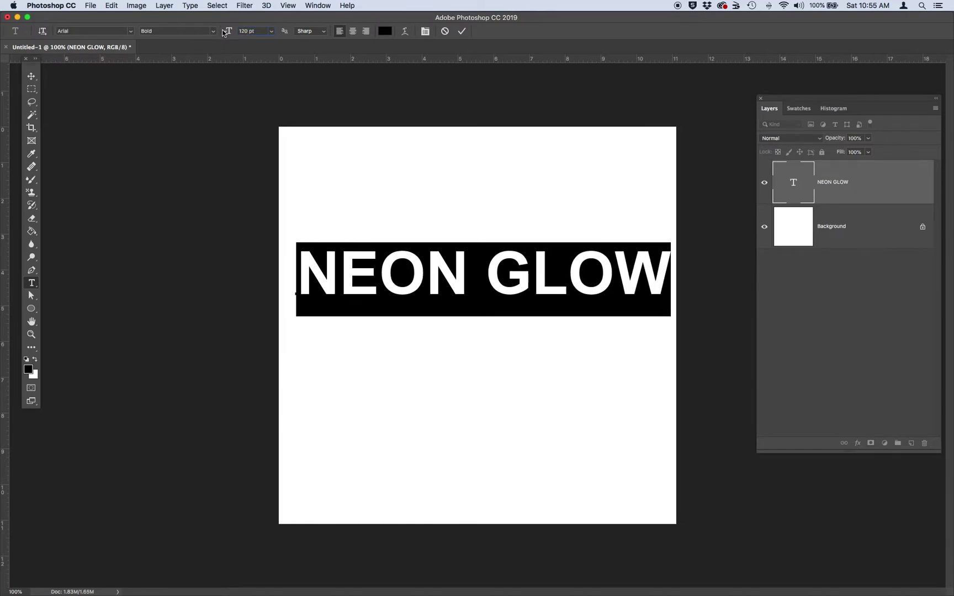
left_click(31, 76)
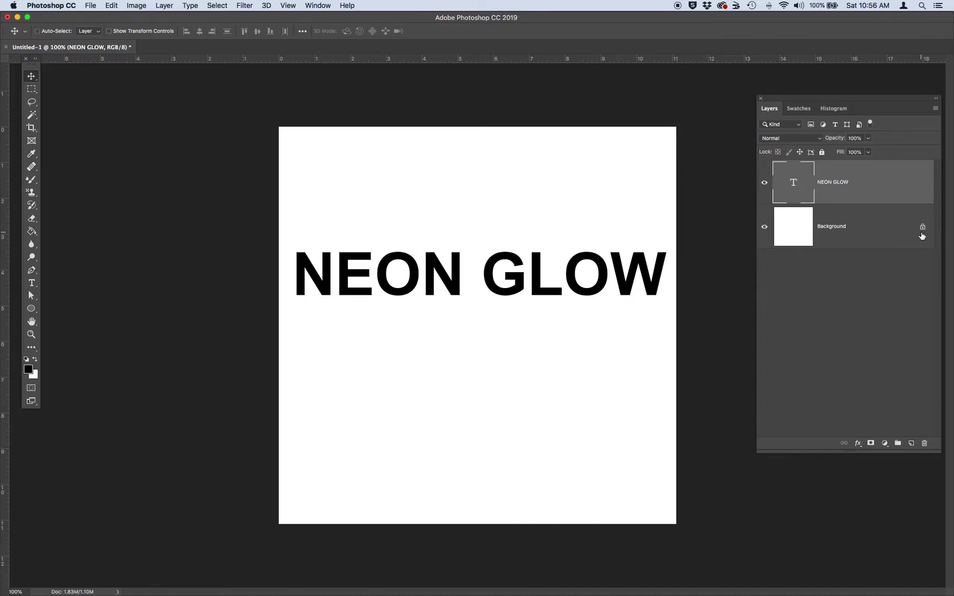
Merge the NEON GLOW text layer into the Background layer and open the Filter Gallery for it.
key("super+e")
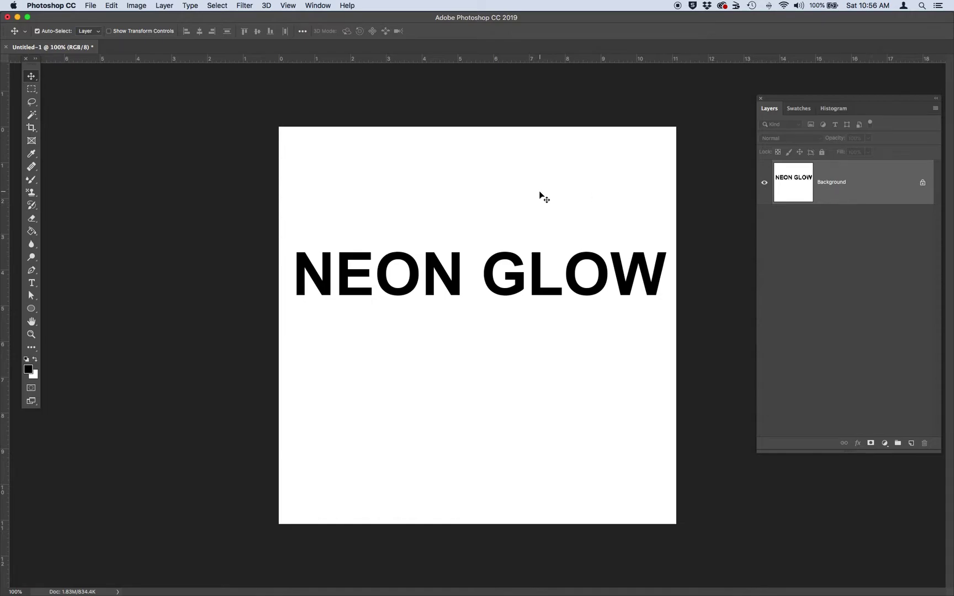
left_click(246, 6)
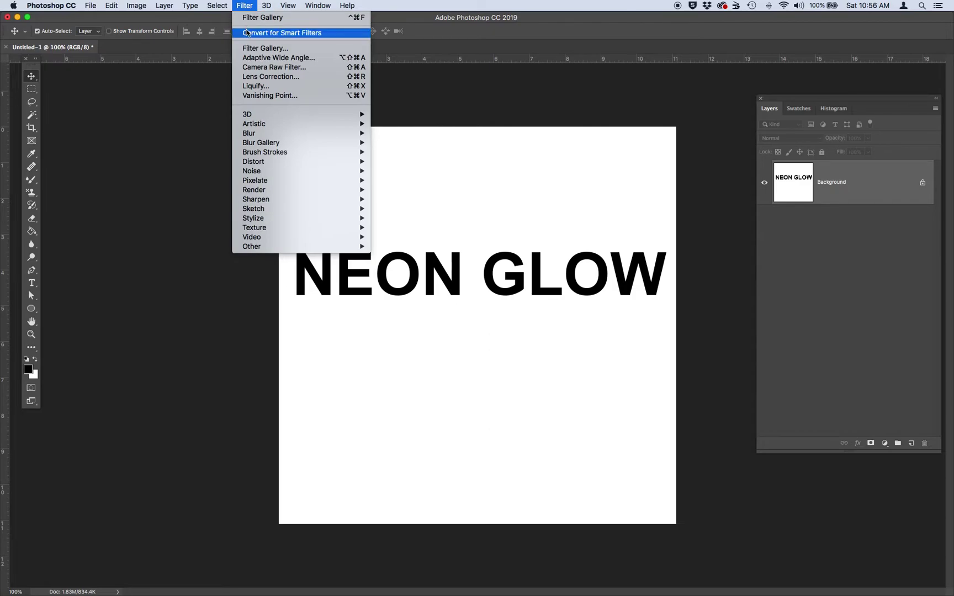
left_click(282, 53)
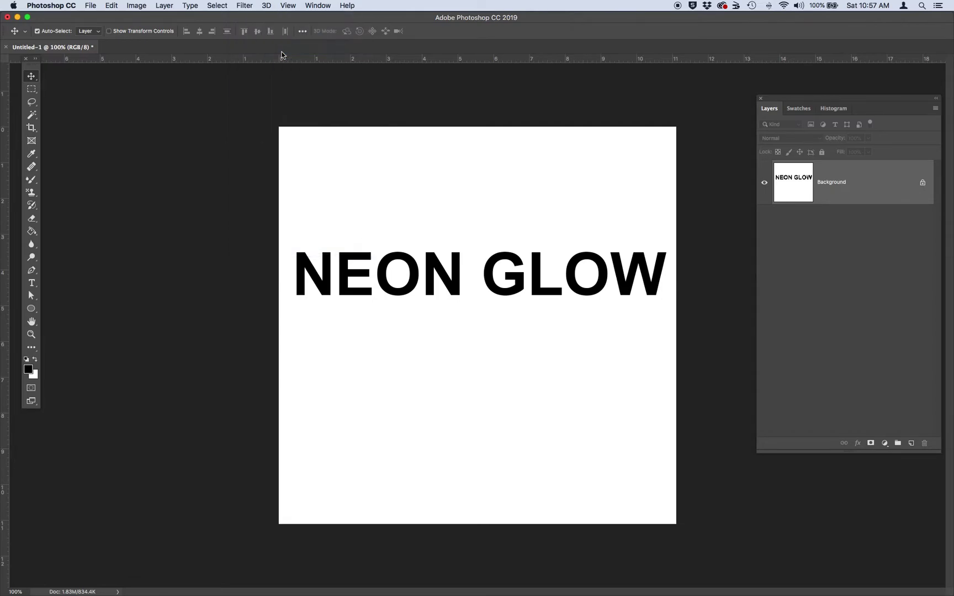
left_click_drag(251, 18, 345, 95)
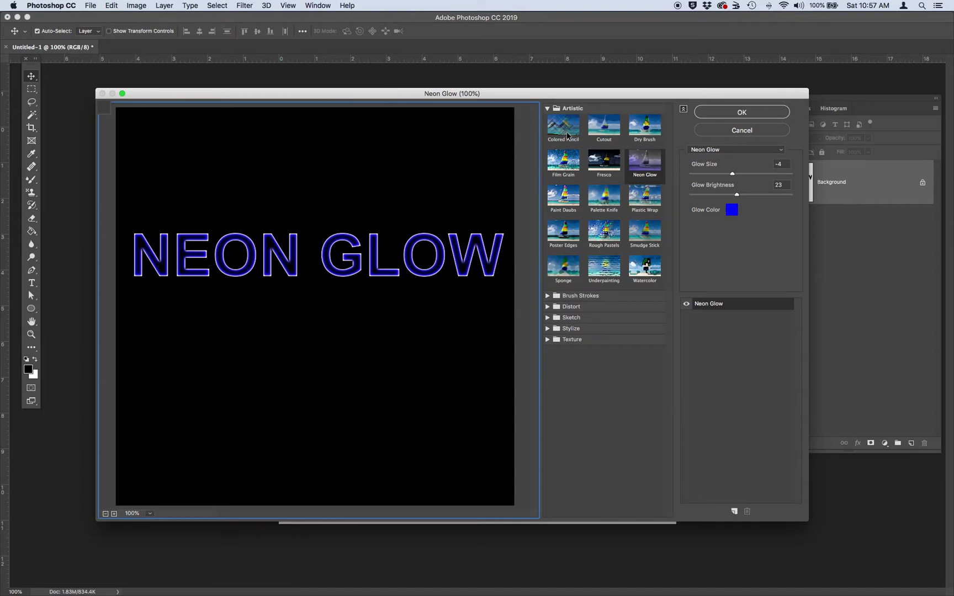
Expand the Artistic, Brush Strokes and Distort filter categories and preview several Artistic filters, such as Colored Pencil, Paint Daubs and Poster Edges.
left_click(547, 109)
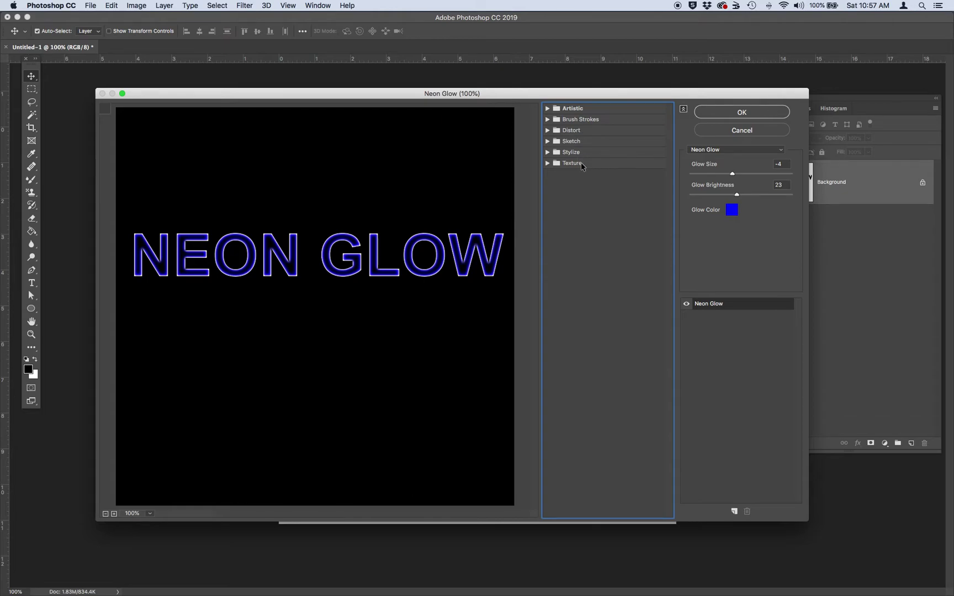
left_click(547, 109)
left_click(547, 296)
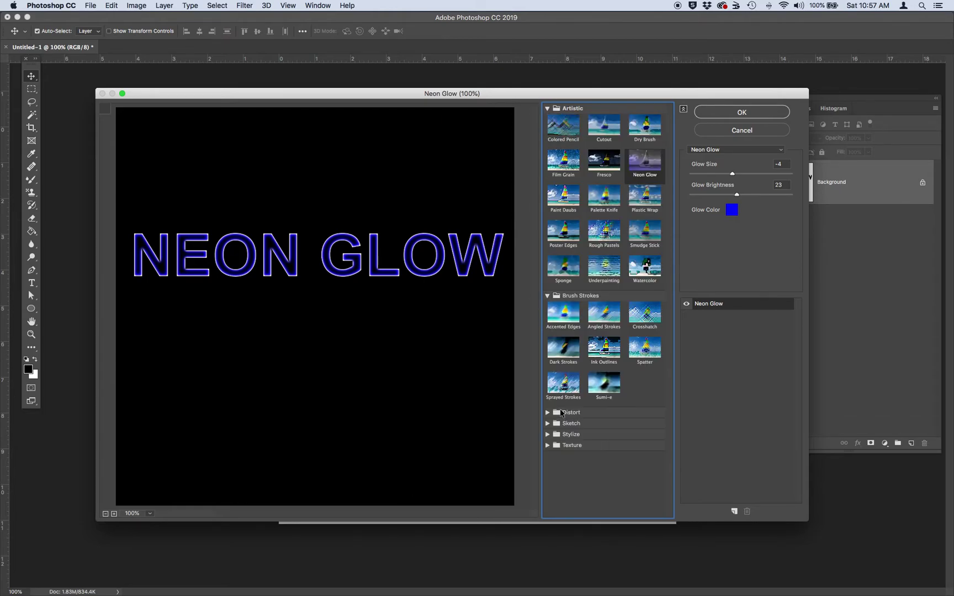
left_click(548, 412)
left_click(644, 136)
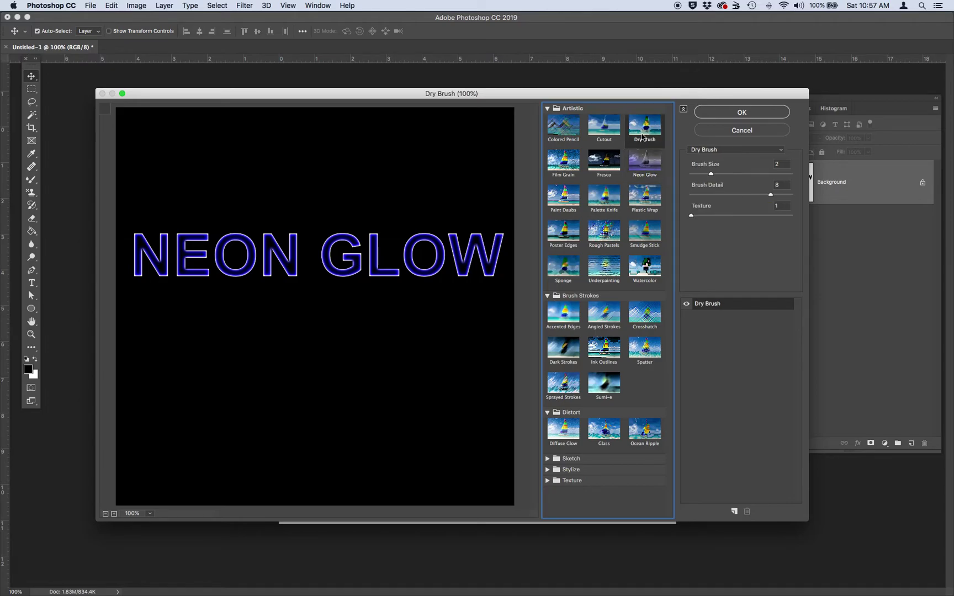
left_click(603, 134)
left_click(570, 136)
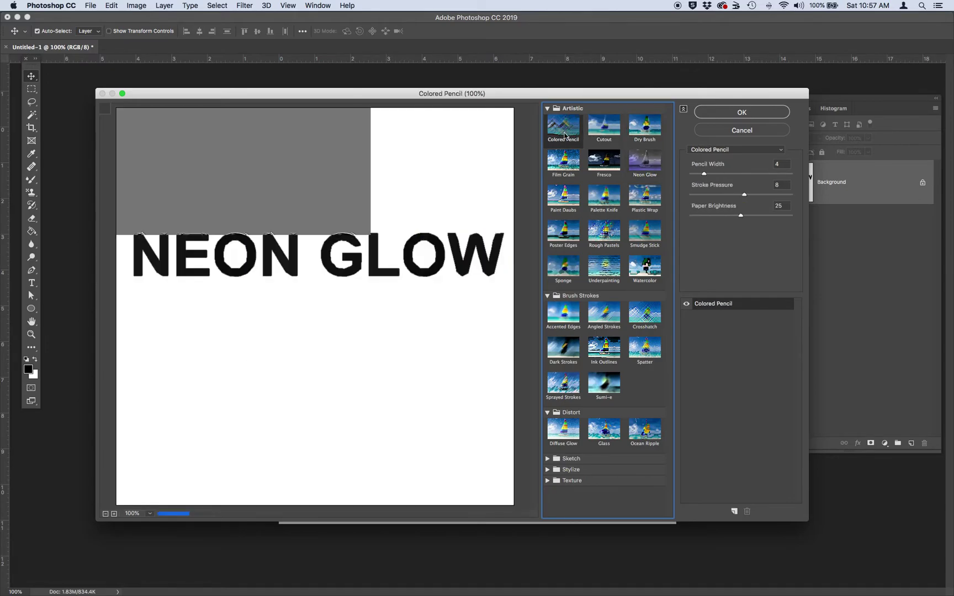
left_click(553, 169)
left_click(560, 194)
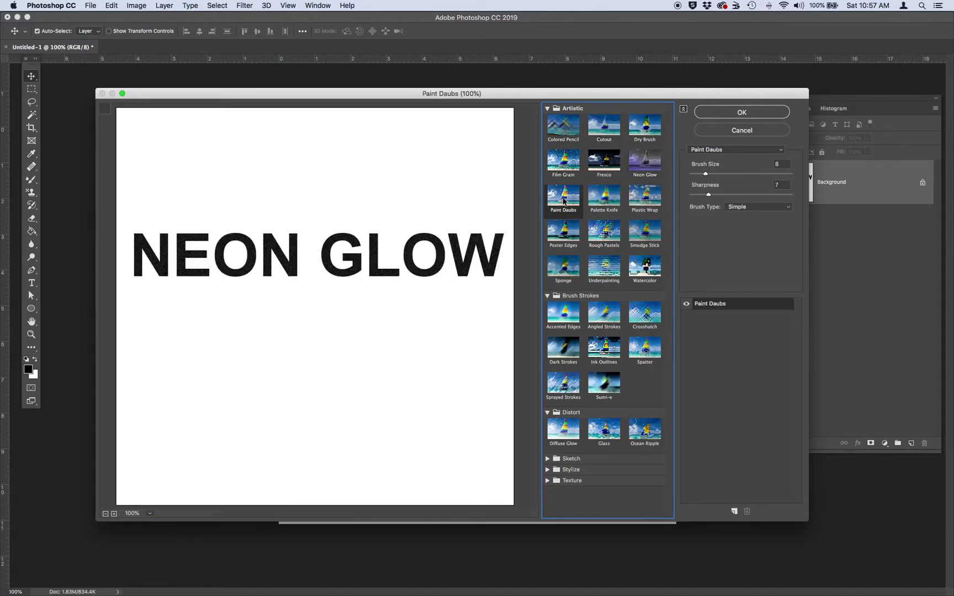
left_click(597, 205)
left_click(607, 239)
left_click(563, 243)
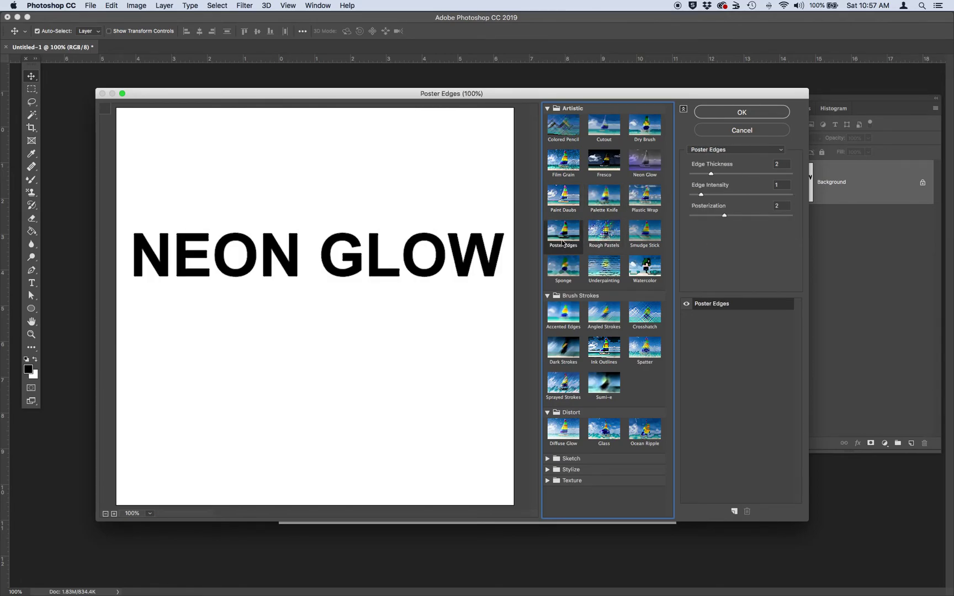
Apply the Neon Glow filter with glow color #ffff66, Glow Size -3 and Glow Brightness 46.
left_click(641, 165)
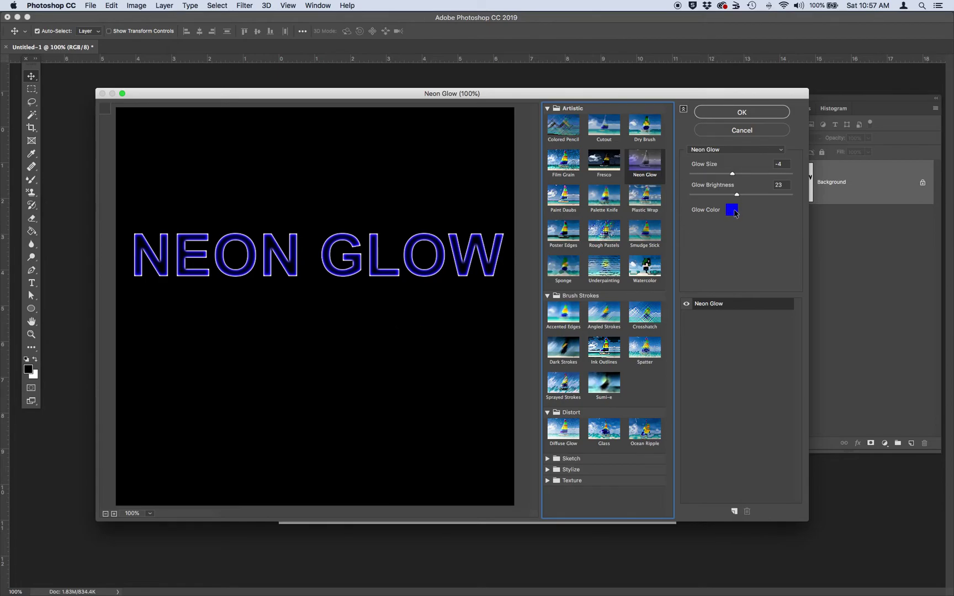
left_click(731, 210)
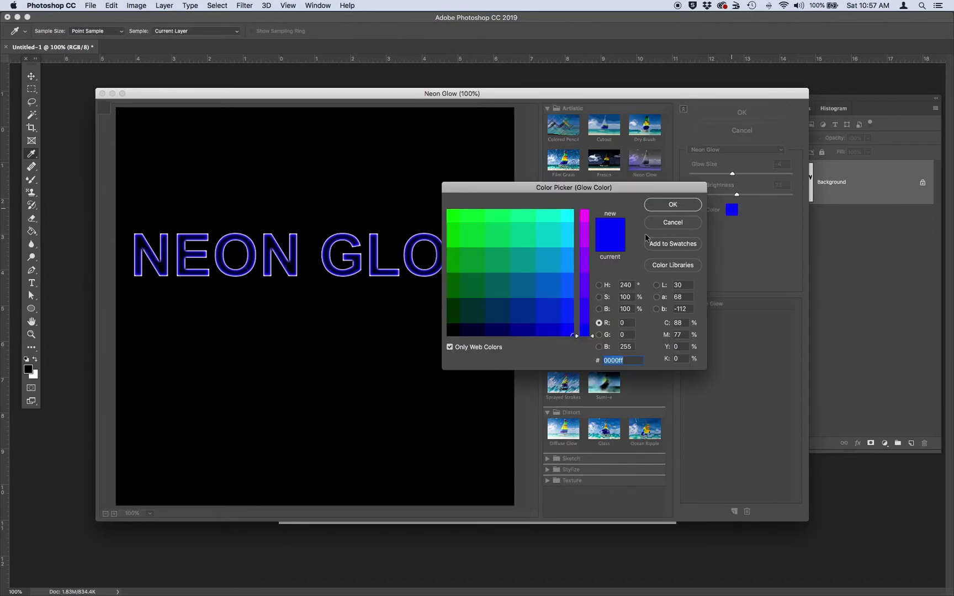
left_click(491, 215)
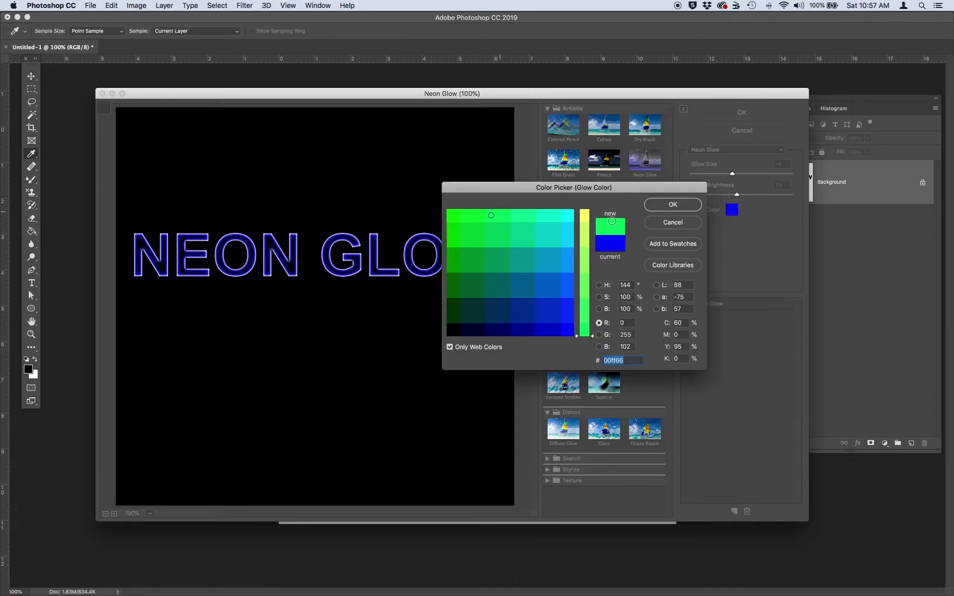
left_click_drag(591, 334, 580, 213)
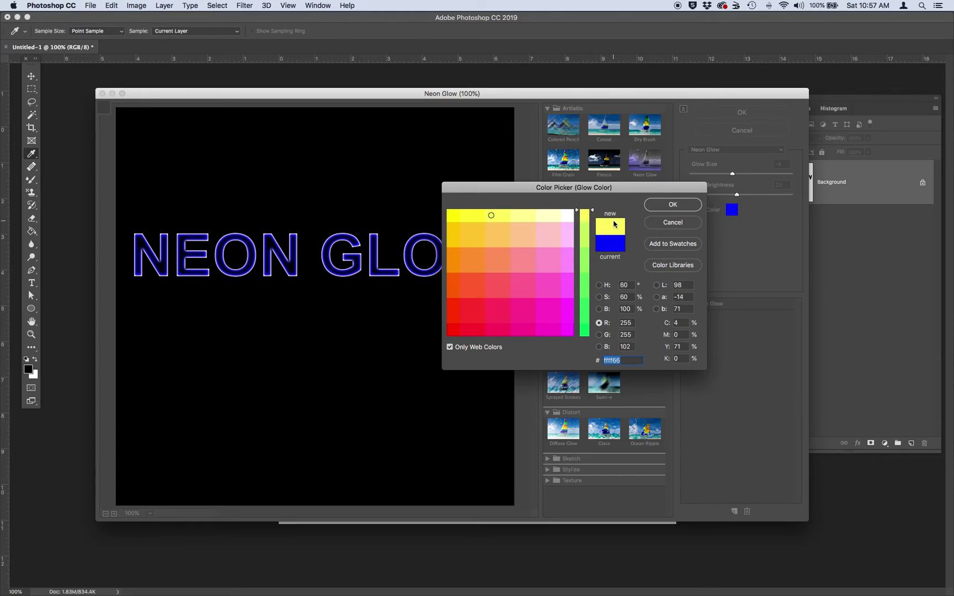
left_click(664, 206)
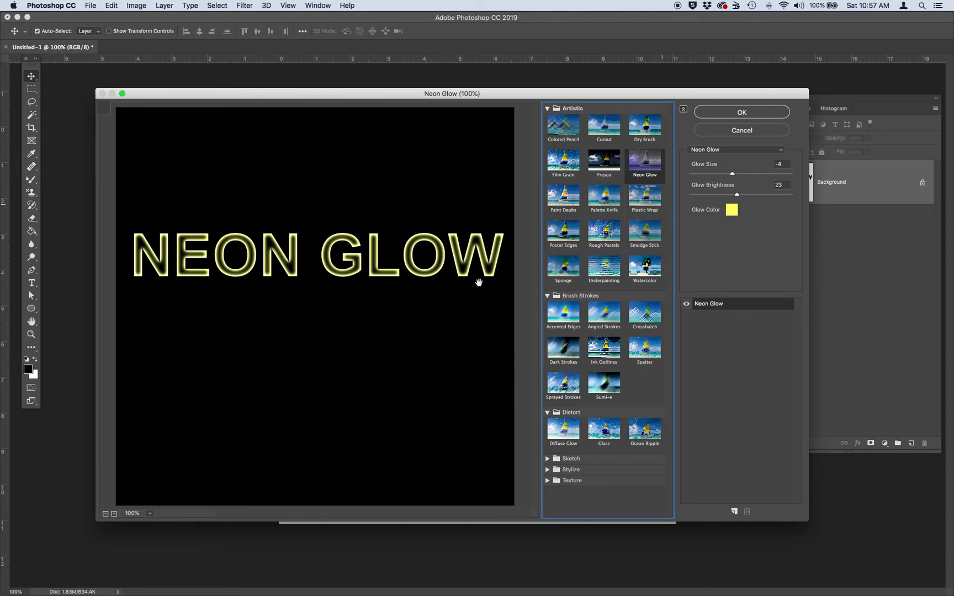
mouse_move(732, 174)
left_mouse_down()
mouse_move(719, 175)
mouse_move(739, 173)
mouse_move(740, 195)
mouse_move(782, 195)
mouse_move(735, 176)
left_mouse_up()
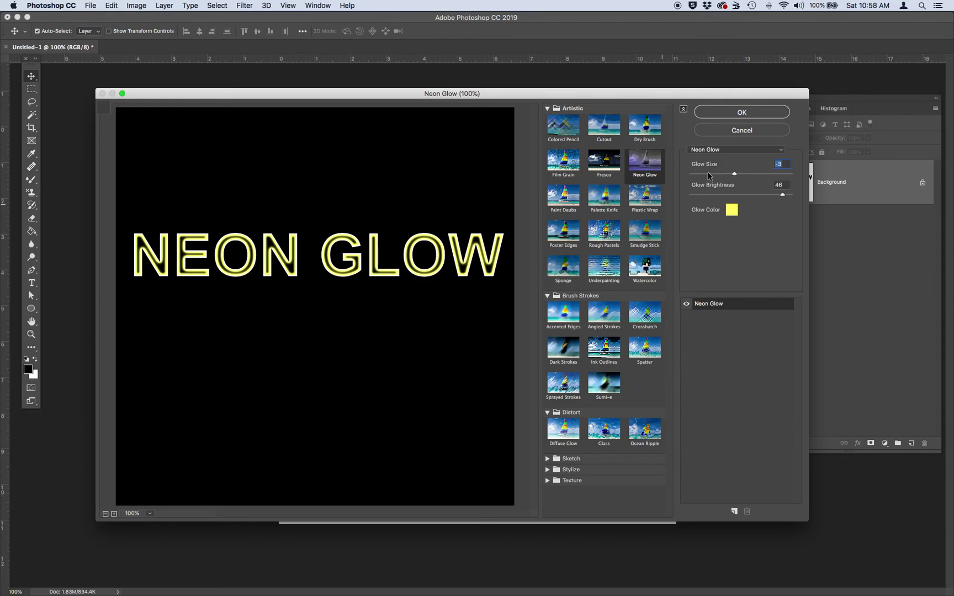
left_click(741, 112)
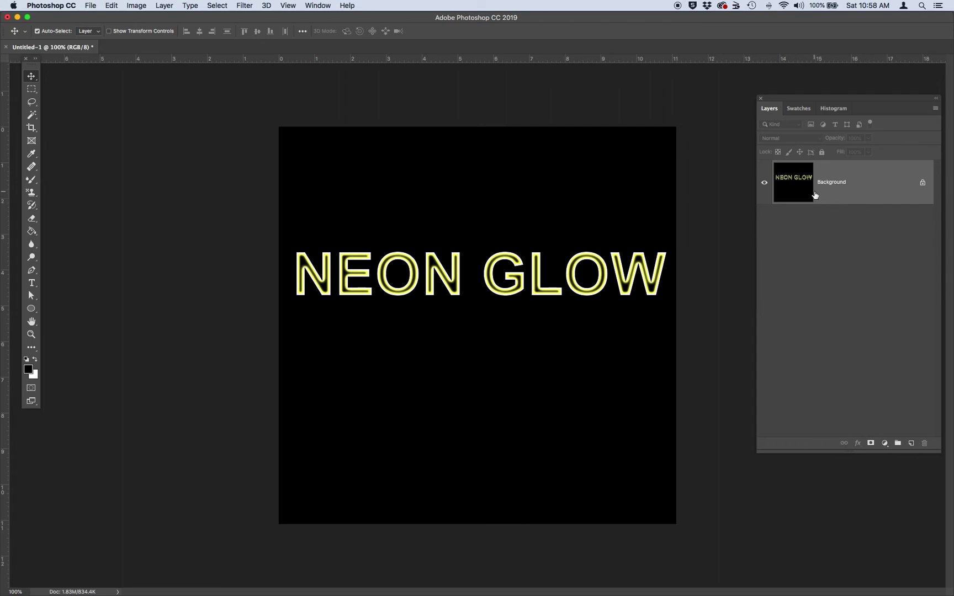
left_click(923, 184)
mouse_move(571, 291)
left_mouse_down()
mouse_move(571, 313)
mouse_move(573, 293)
left_mouse_up()
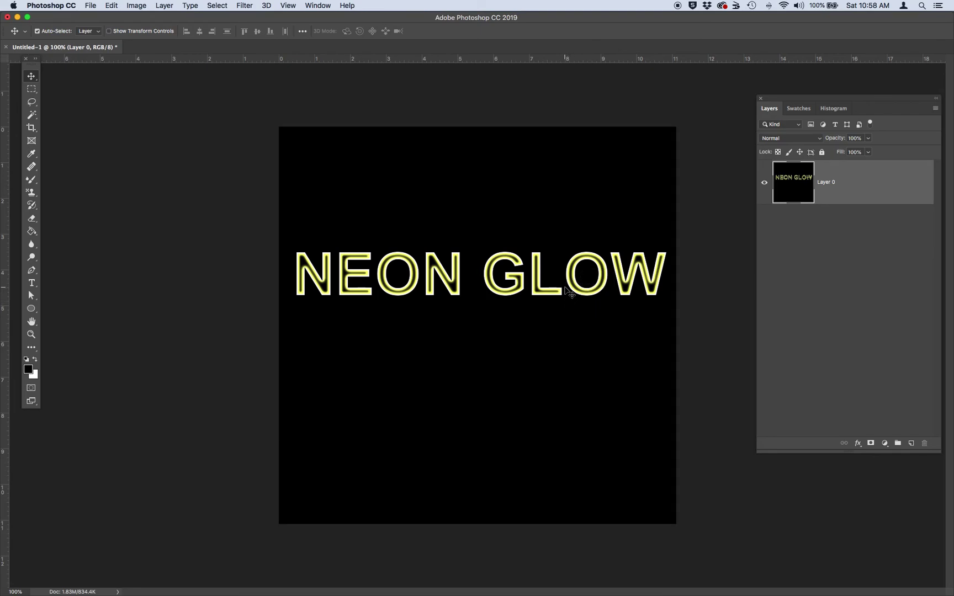
key("super+z")
key("super+z")
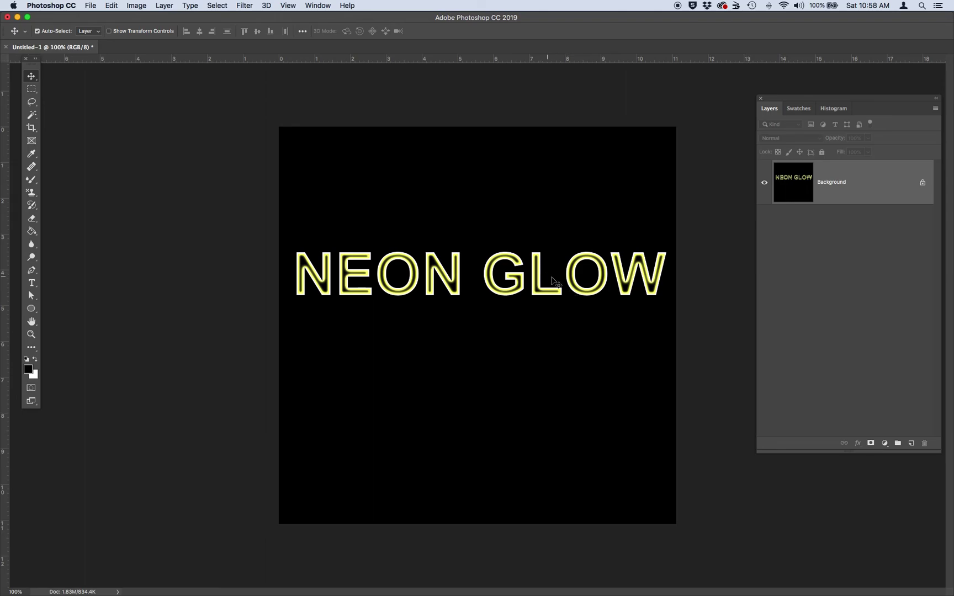
Reopen the Filter Gallery and preview Artistic filters such as Plastic Wrap and Sponge, plus Chalk & Charcoal from the Sketch category.
left_click(241, 6)
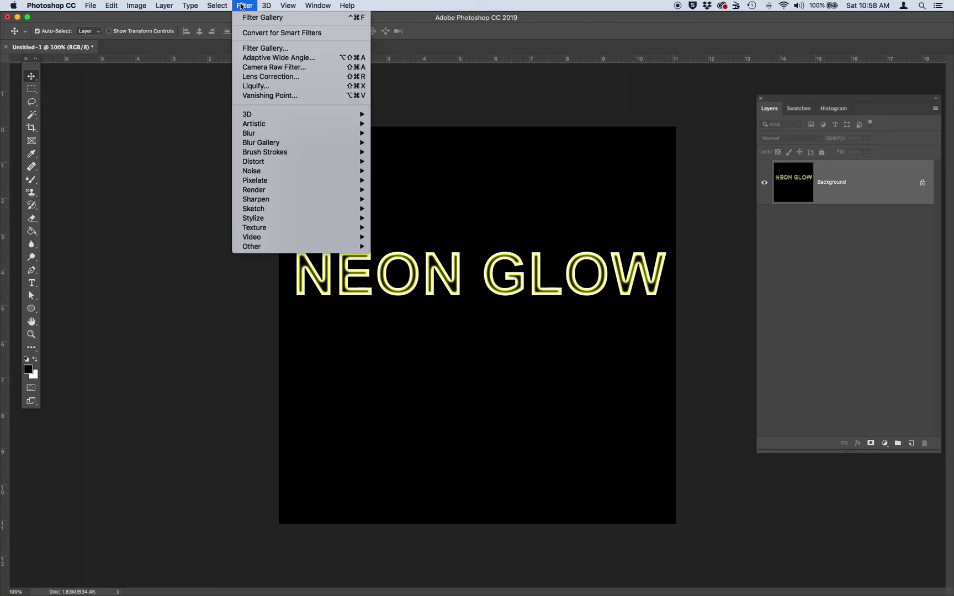
left_click(265, 50)
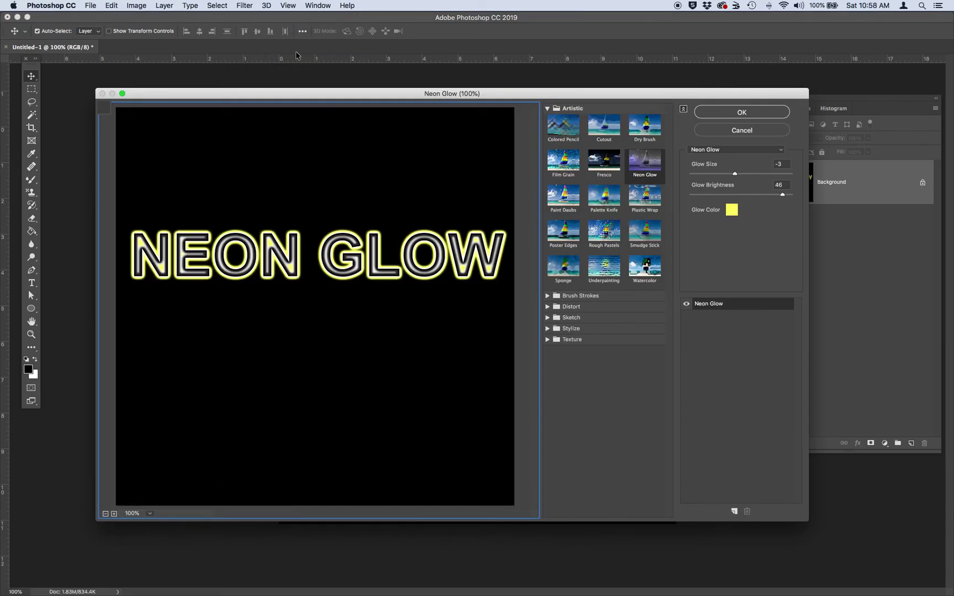
left_click(648, 204)
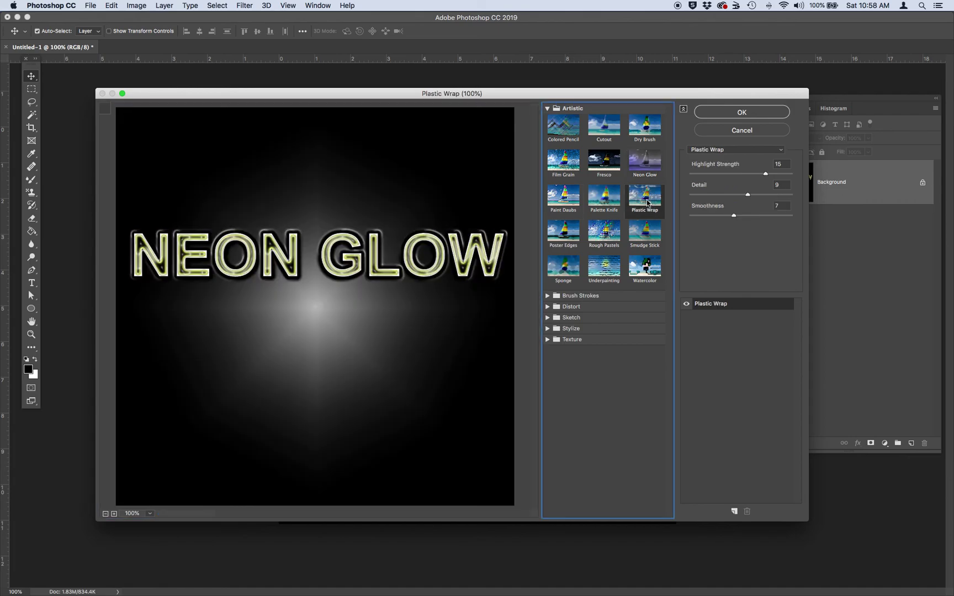
left_click(646, 233)
left_click(600, 236)
left_click(563, 232)
left_click(564, 267)
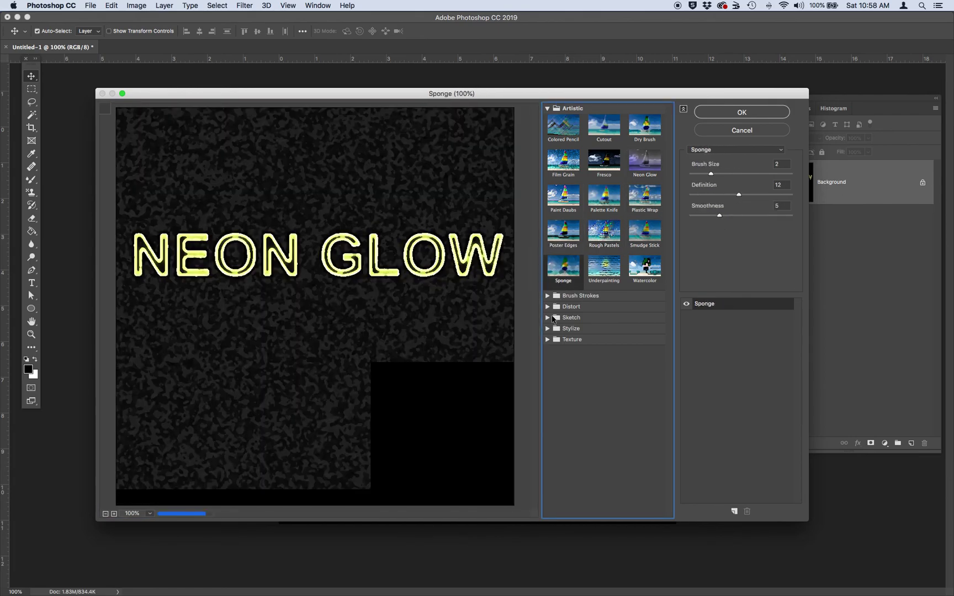
left_click(553, 320)
left_click(557, 338)
left_click(603, 337)
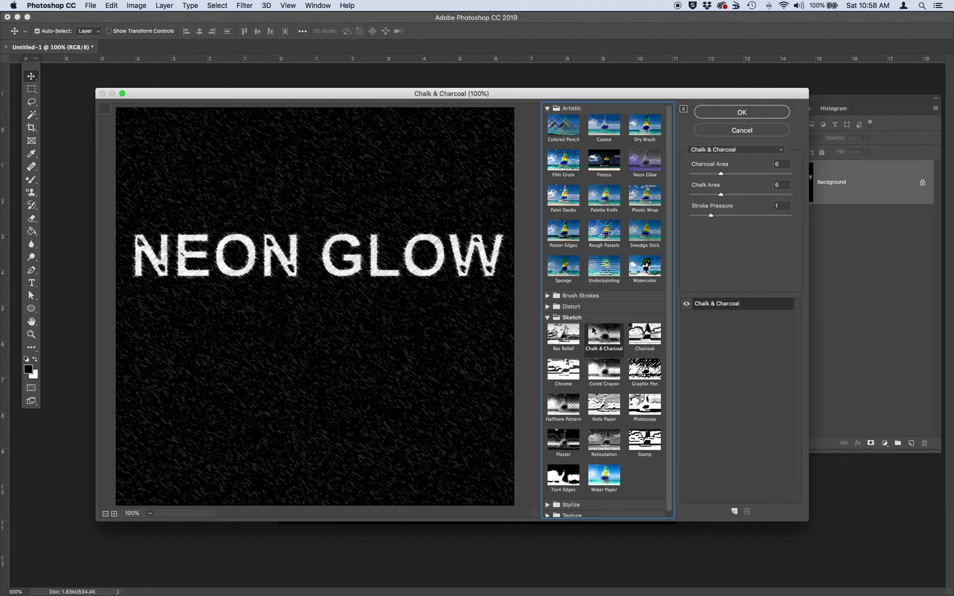
Apply the Neon Glow filter a second time to the Background layer with the last-used glow settings.
left_click(642, 142)
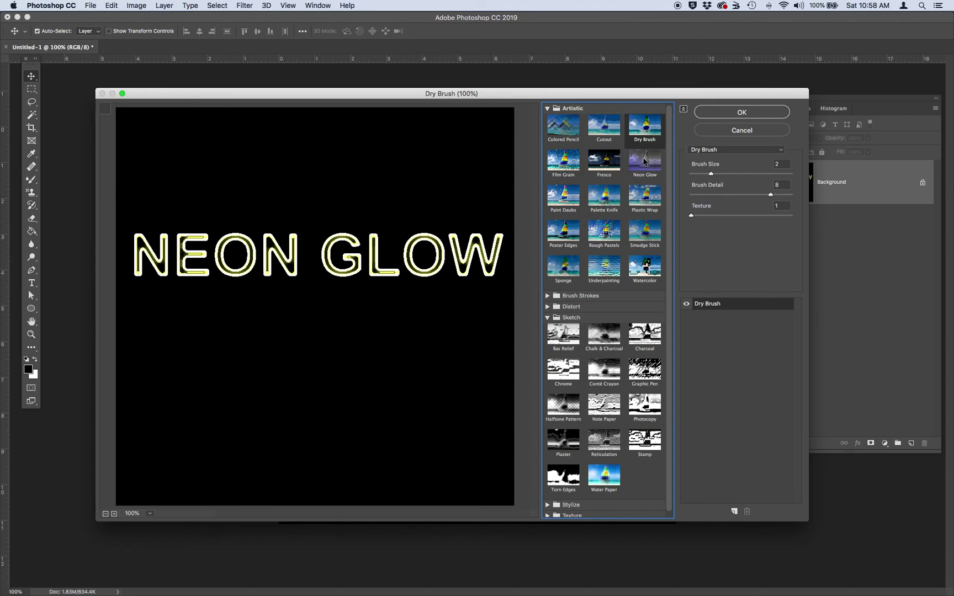
left_click(644, 162)
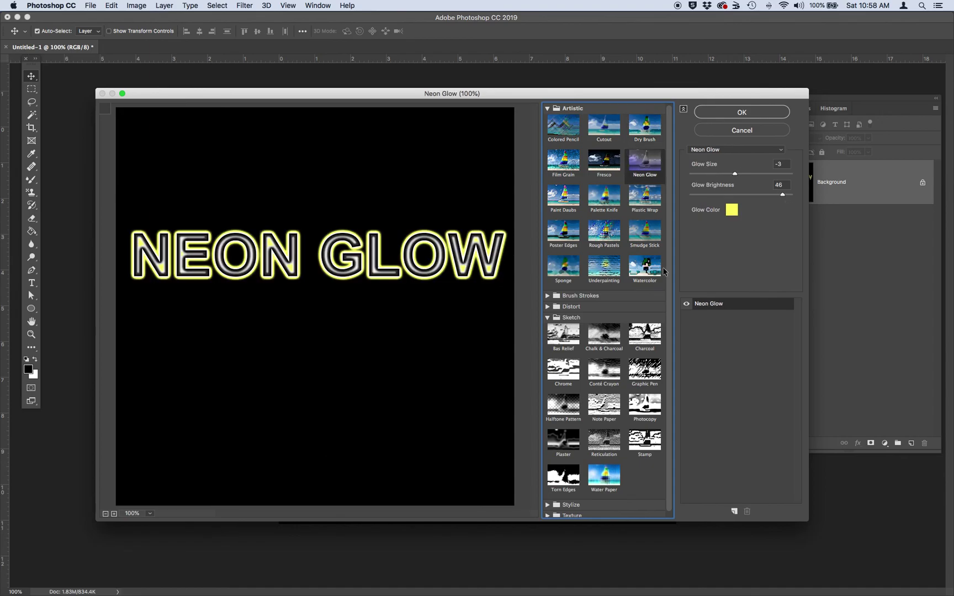
left_click(740, 113)
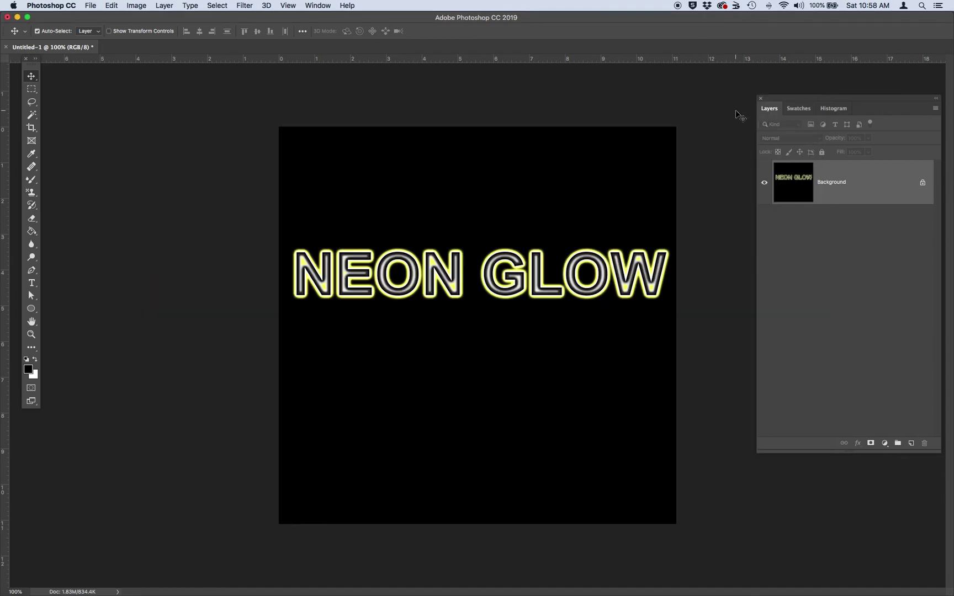